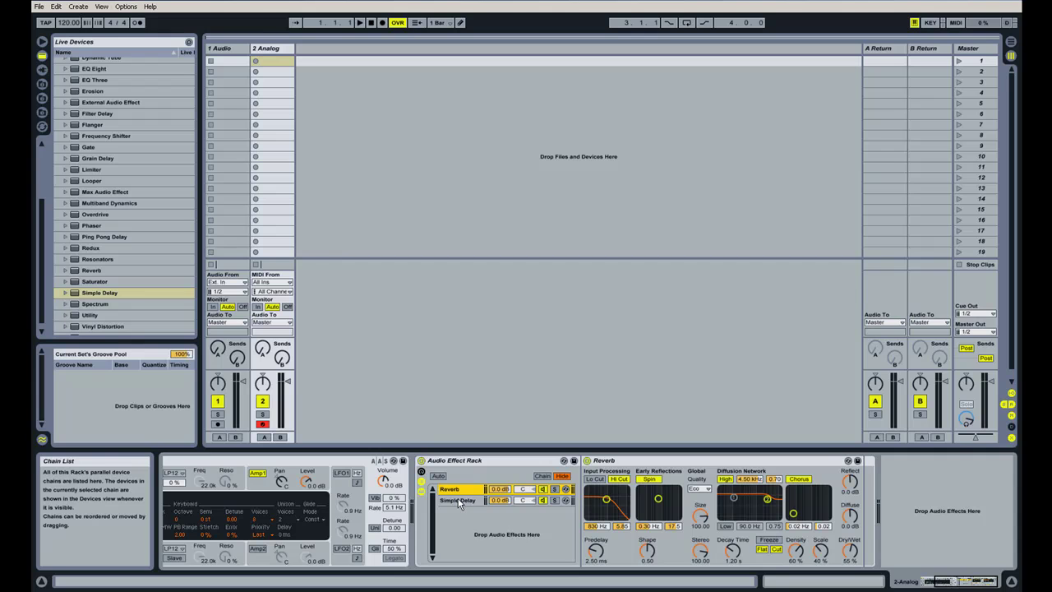
Show the rack's eight macro knobs and chain list, and inspect the Reverb and Simple Delay chains
click(422, 476)
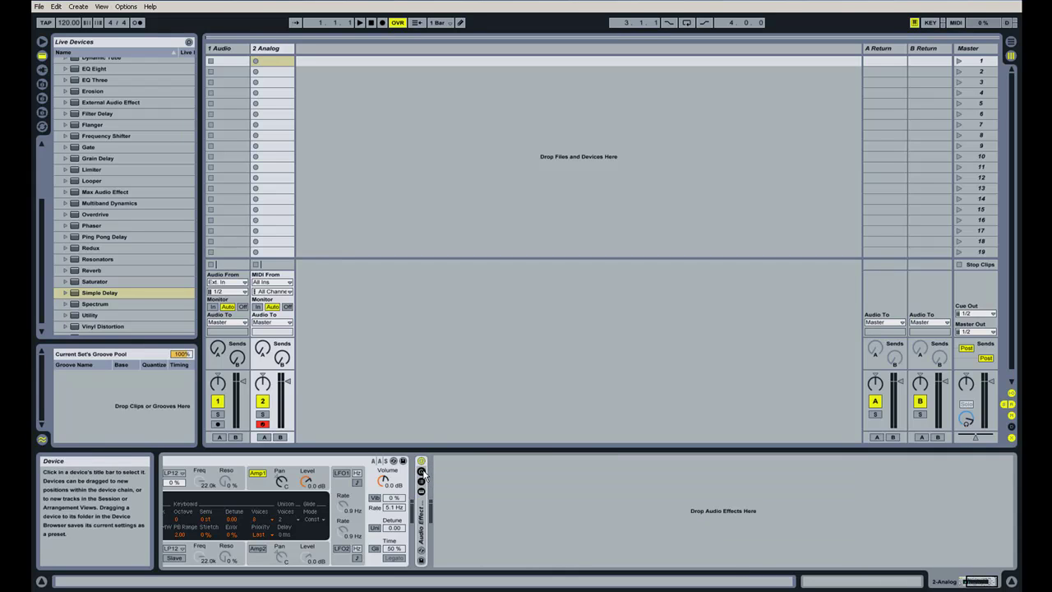
click(423, 475)
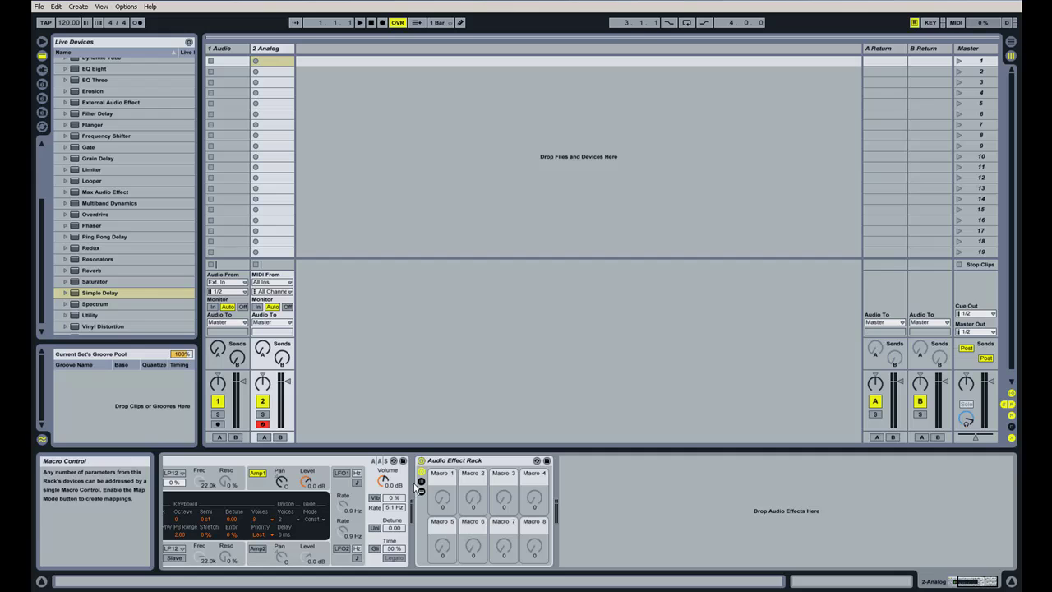
click(422, 492)
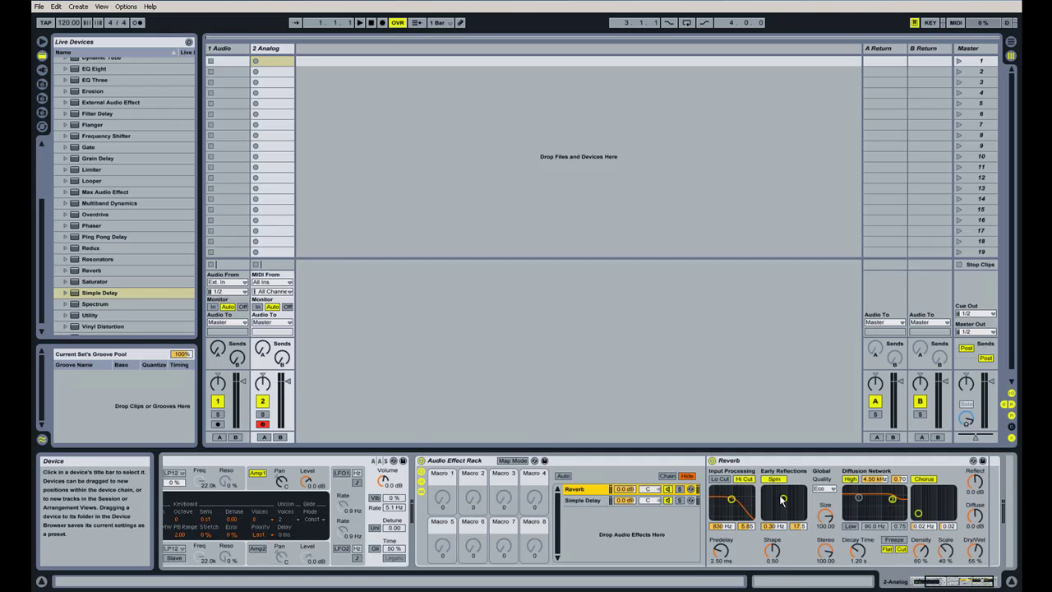
click(586, 490)
click(591, 501)
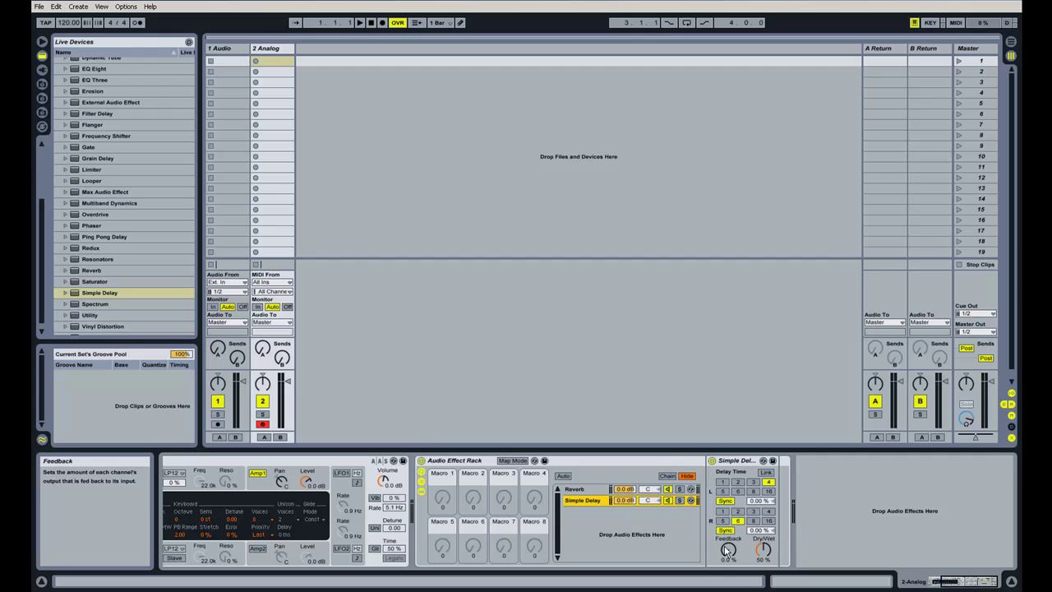
click(576, 491)
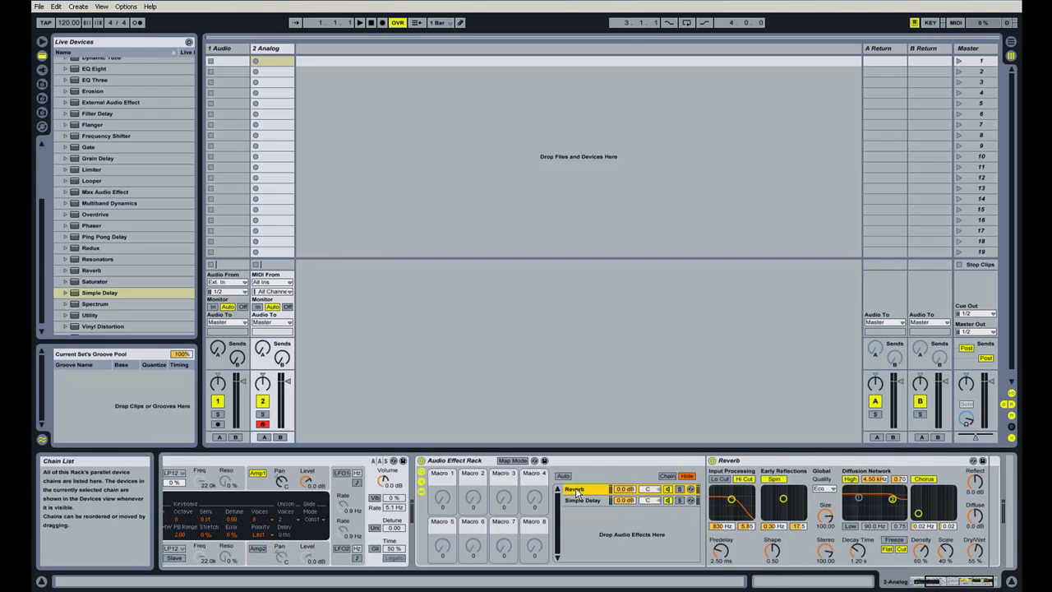
Map the Reverb's Decay Time (200 ms to 60.0 s) to Macro 1, named DecayTime
click(511, 461)
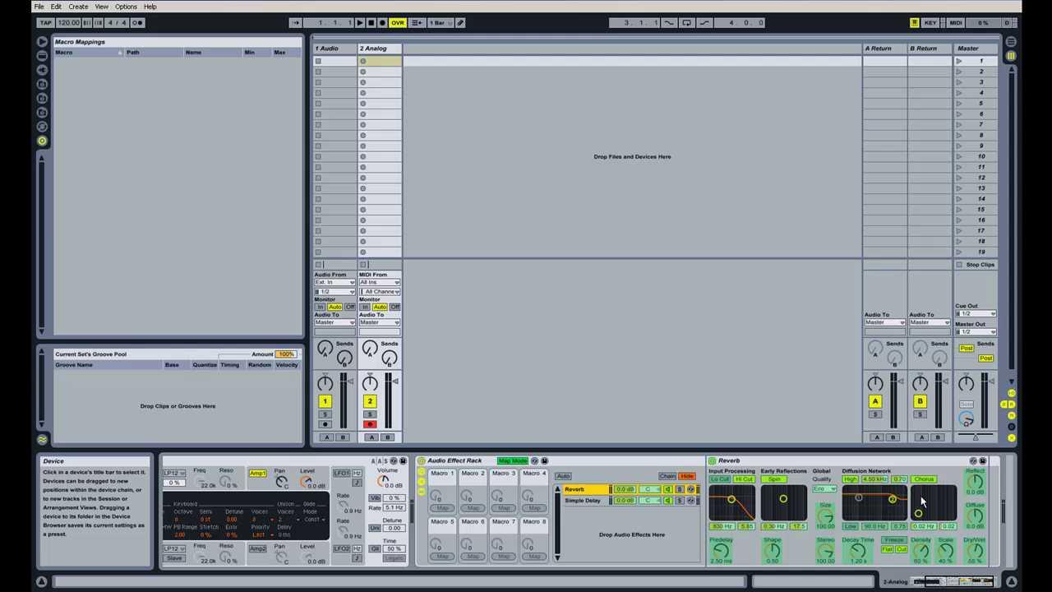
right_click(860, 557)
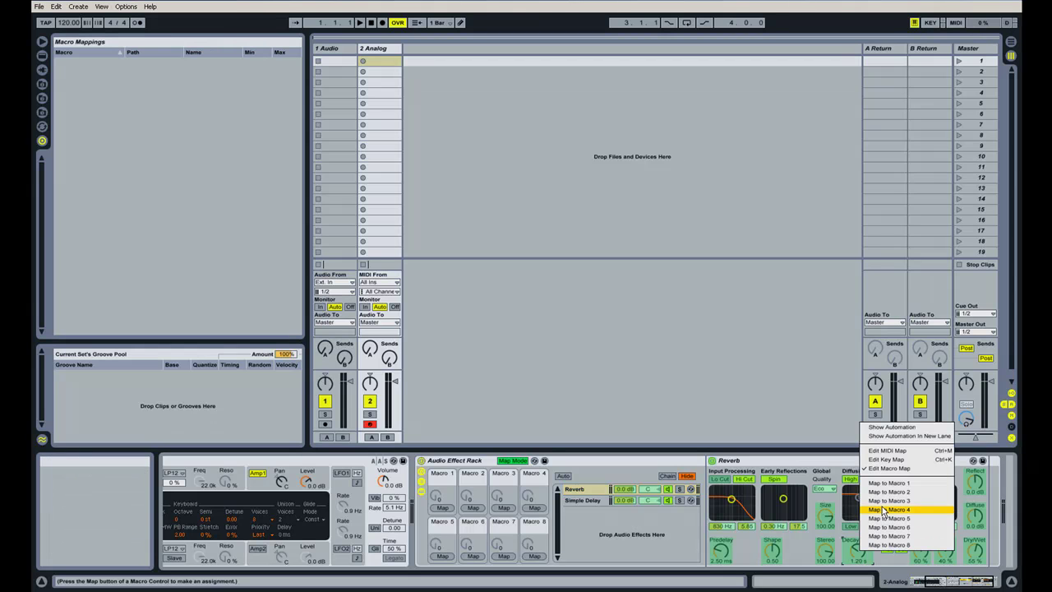
click(890, 484)
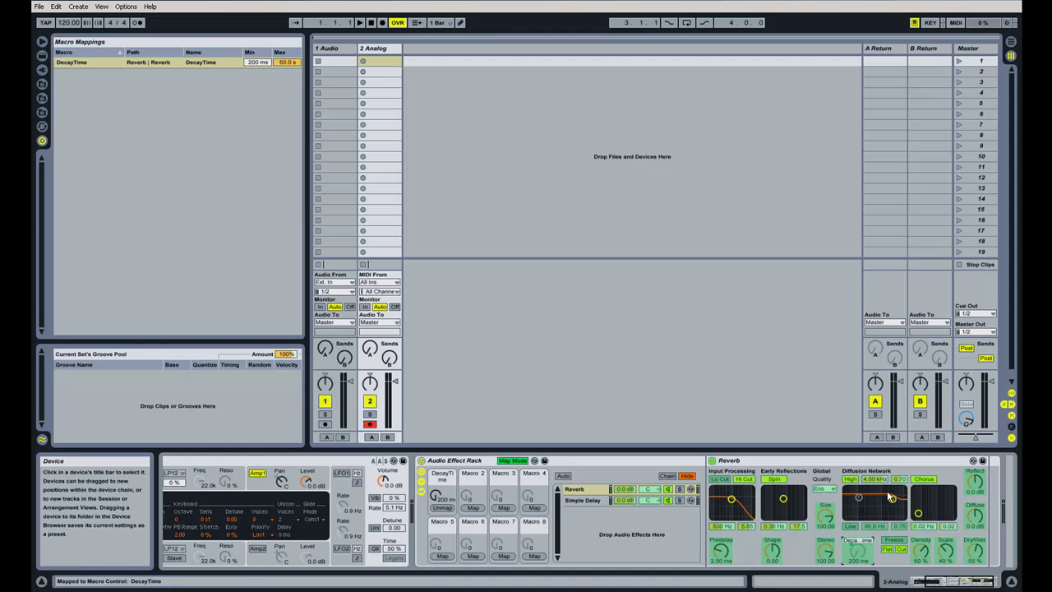
click(578, 499)
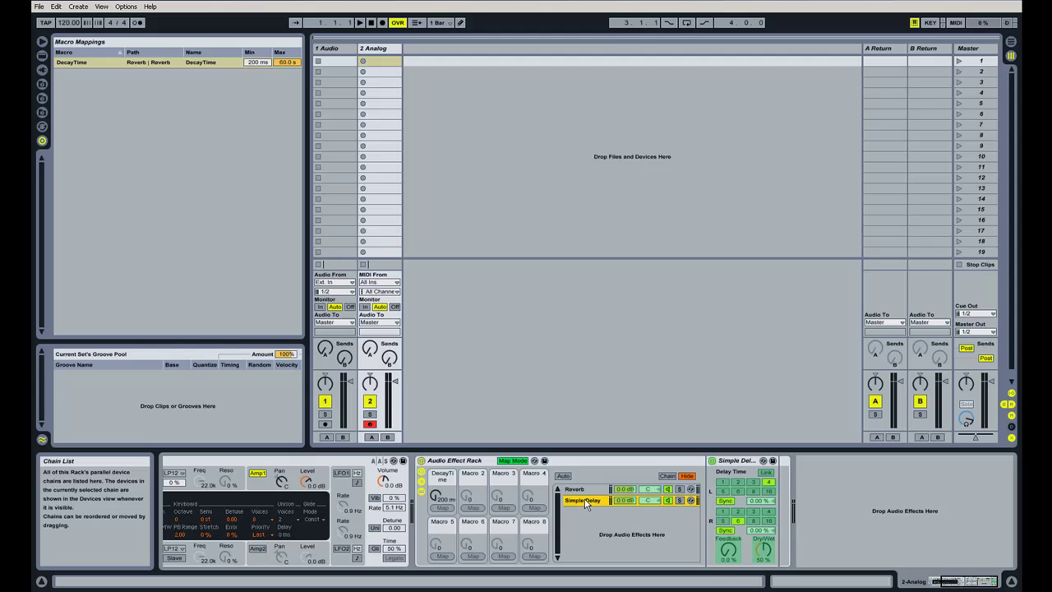
Map the Simple Delay's Feedback (0.0 % to 95 %) onto the DecayTime macro too
right_click(727, 554)
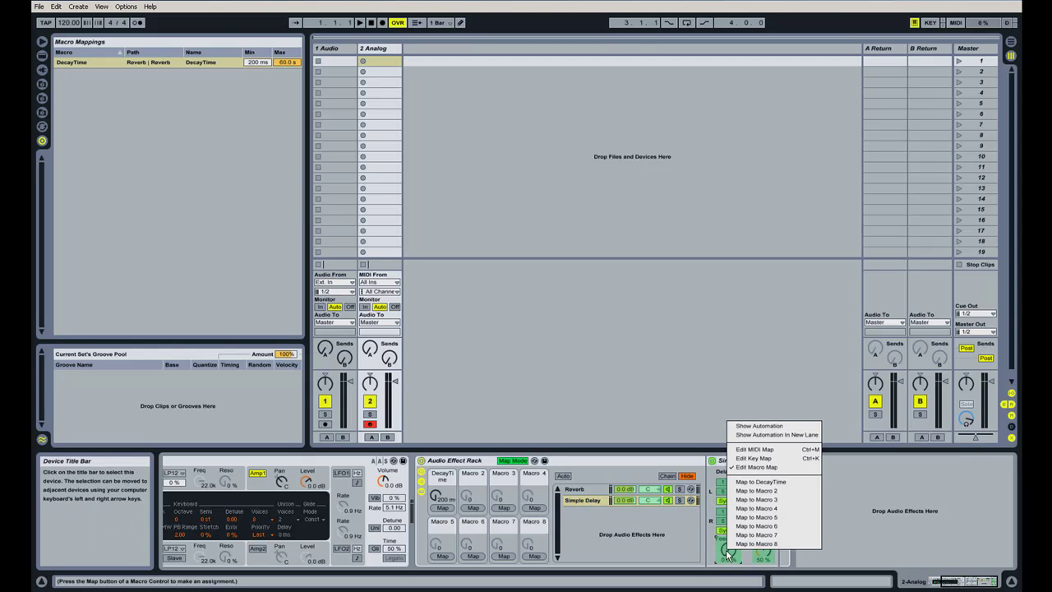
click(773, 482)
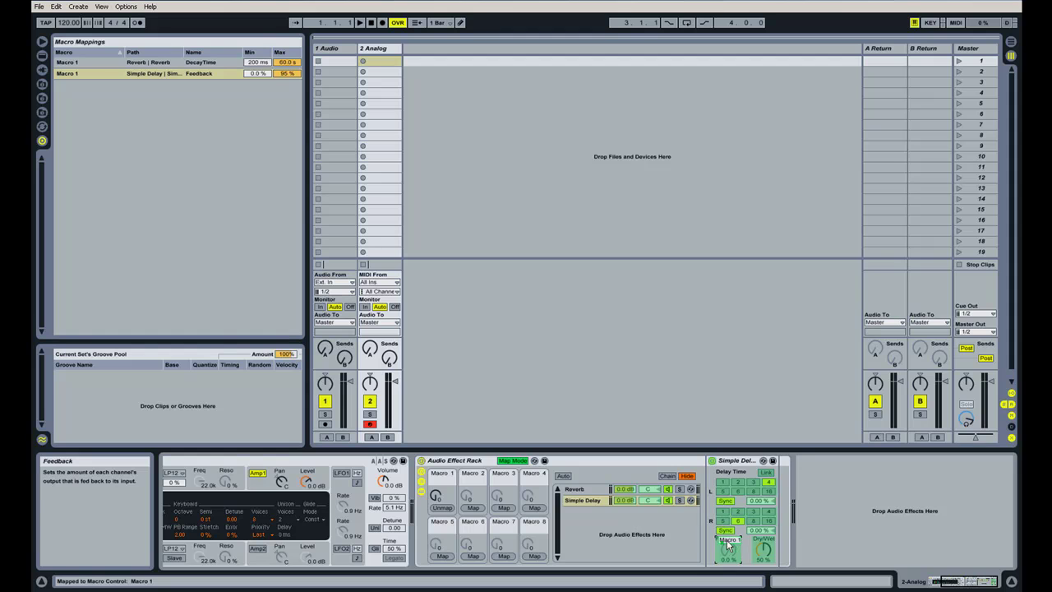
click(579, 490)
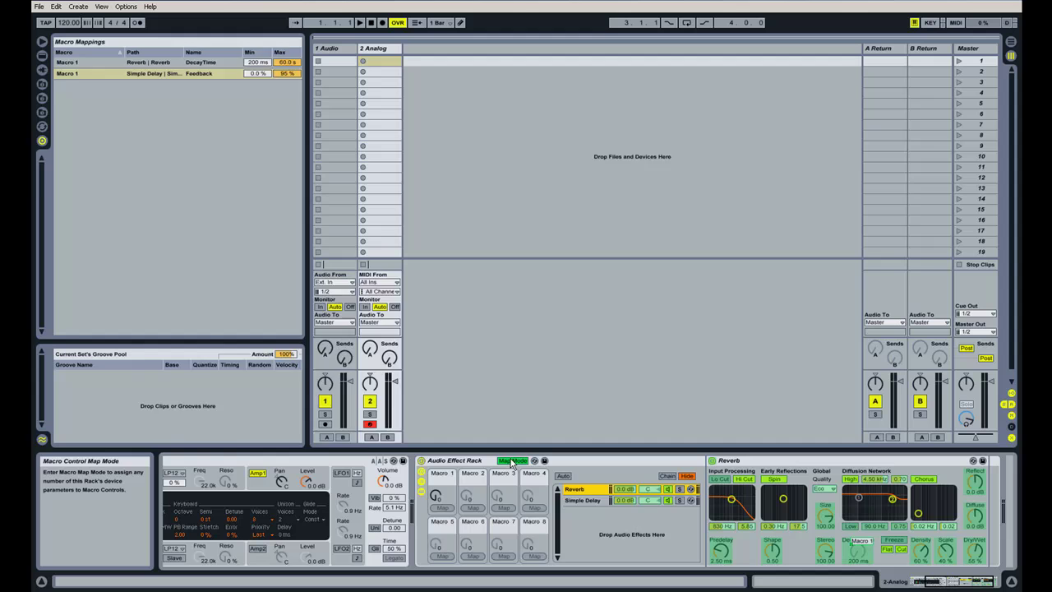
MIDI-map Macro 1 to controller CC 8 (0 to 127), leaving Map Mode and MIDI mapping off
click(511, 462)
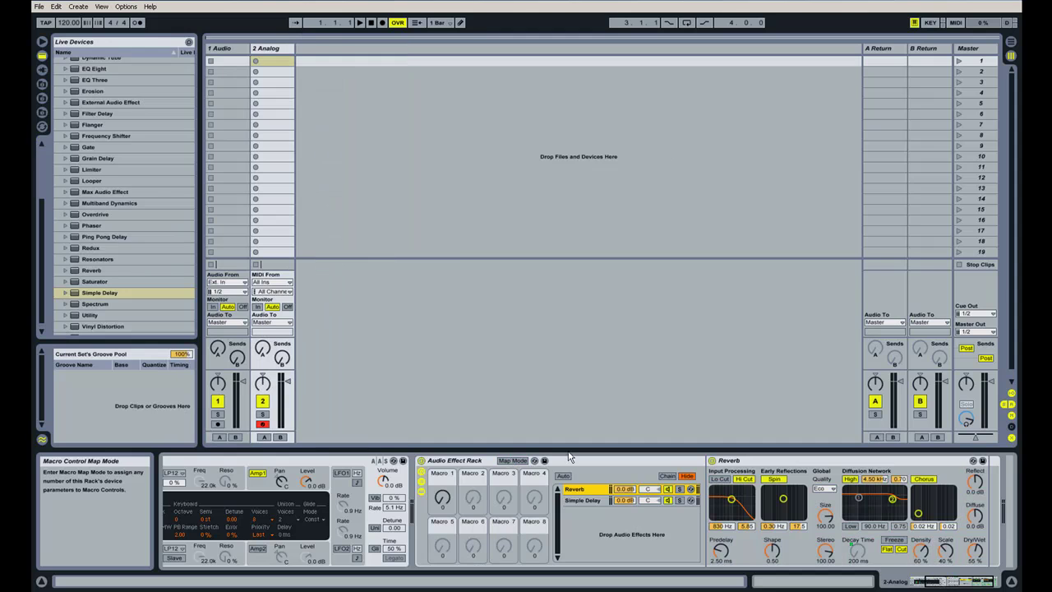
click(957, 23)
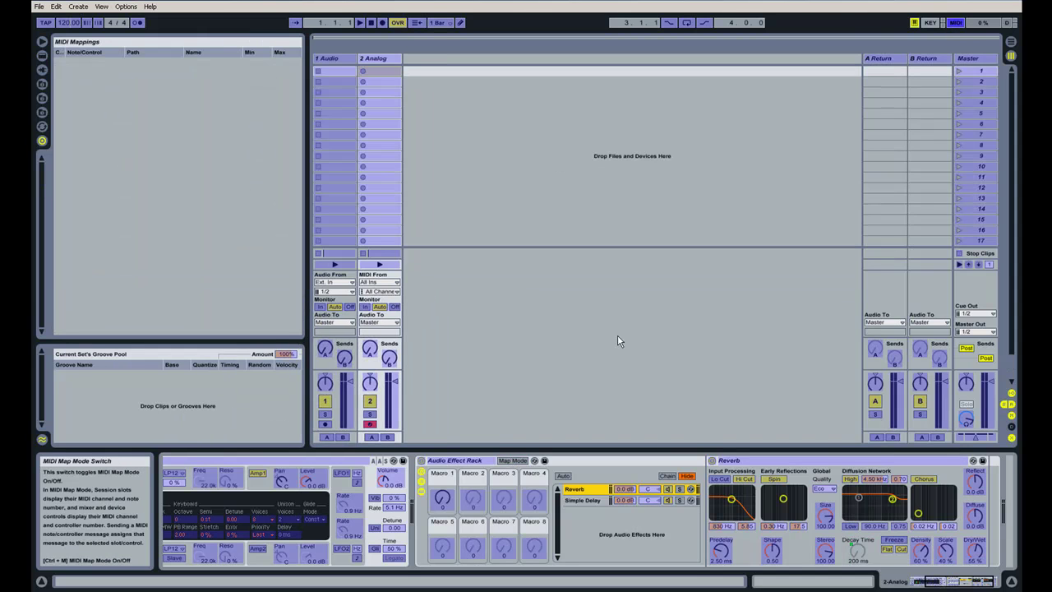
click(444, 499)
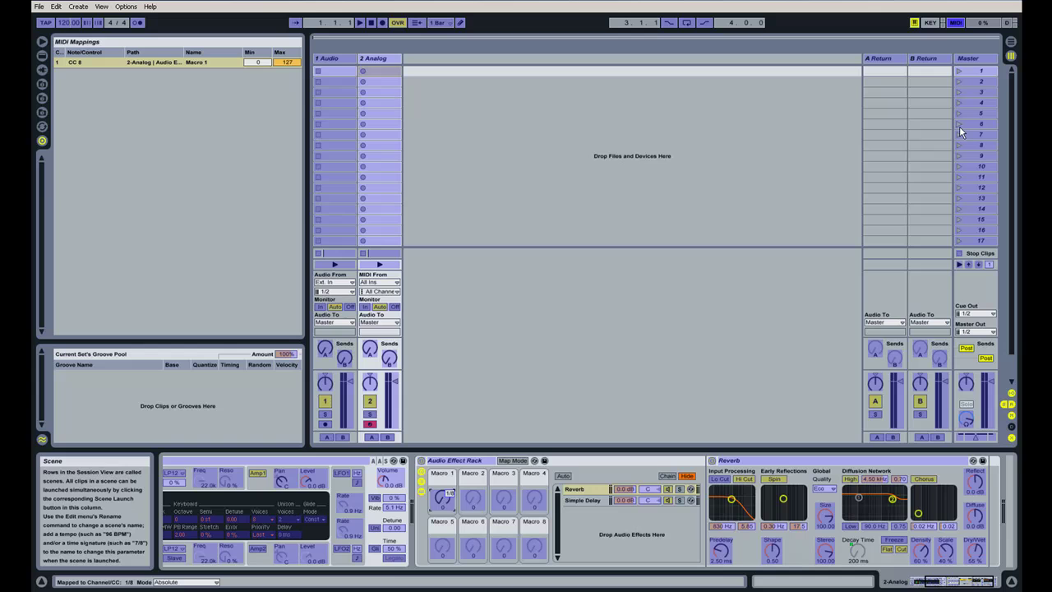
click(956, 23)
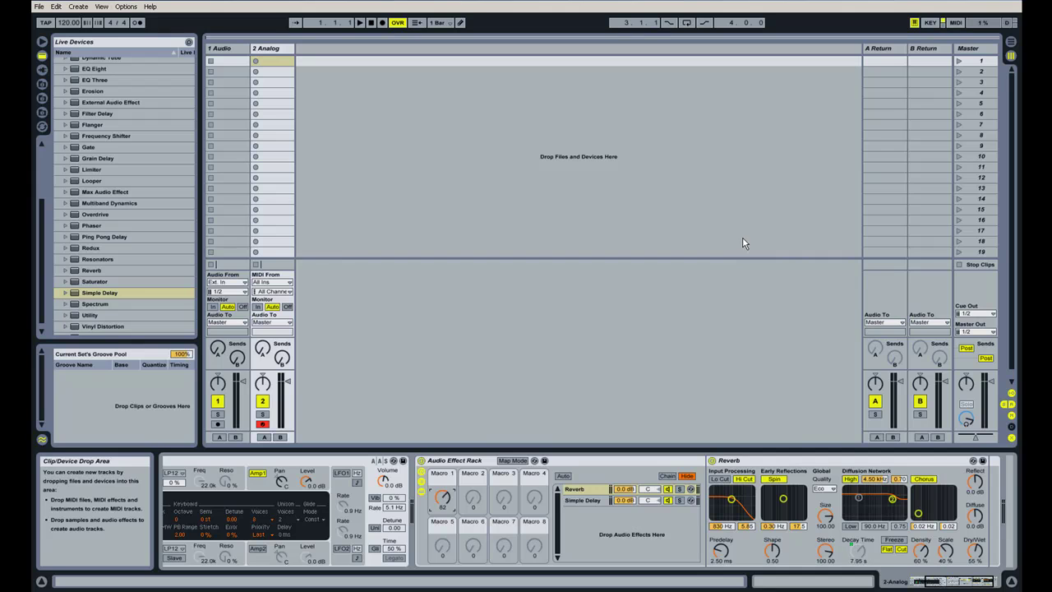
Check that Macro 1 moves both the delay Feedback and reverb Decay Time, ending at 0
click(592, 500)
click(728, 555)
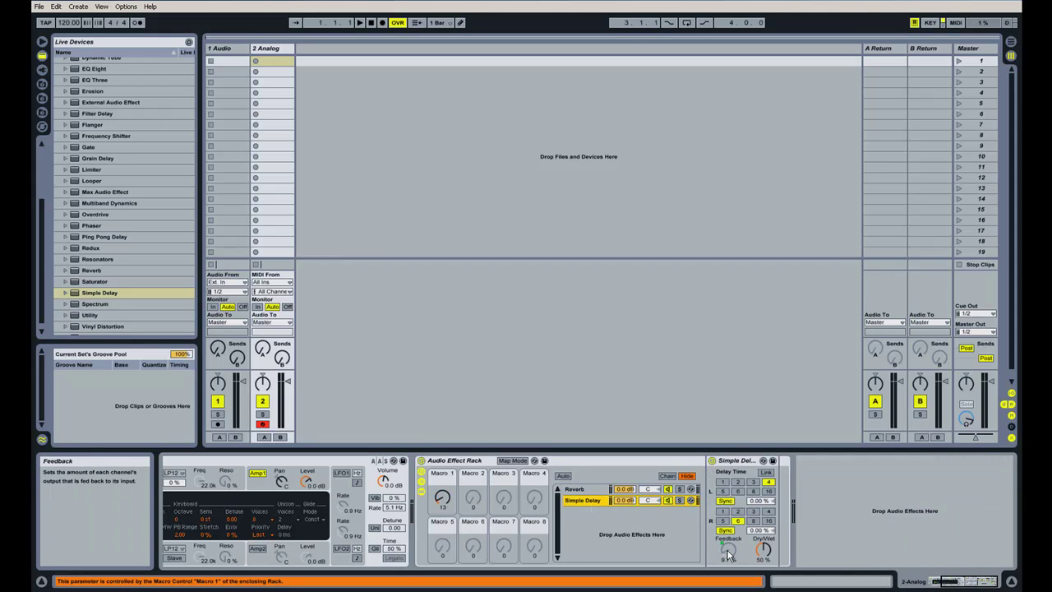
click(591, 489)
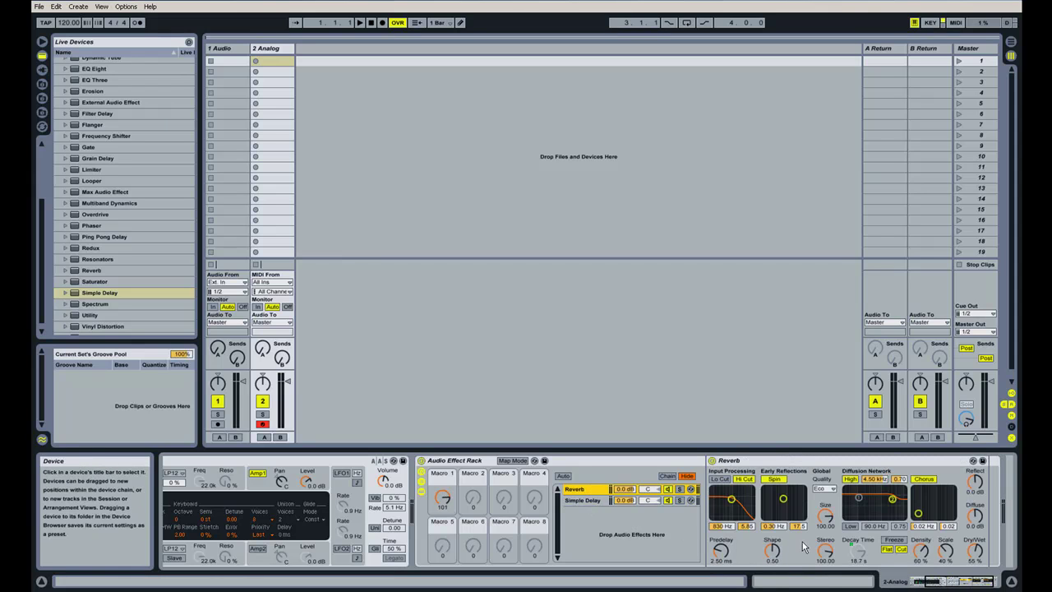
click(583, 501)
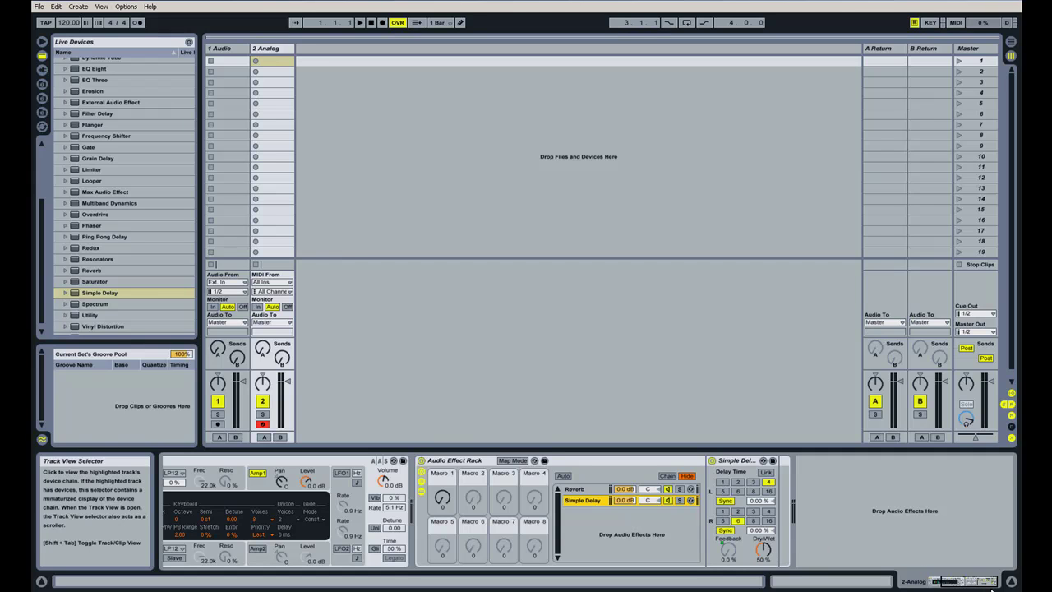
Rename Macro 1 to 'Decay and Feedback'
right_click(442, 476)
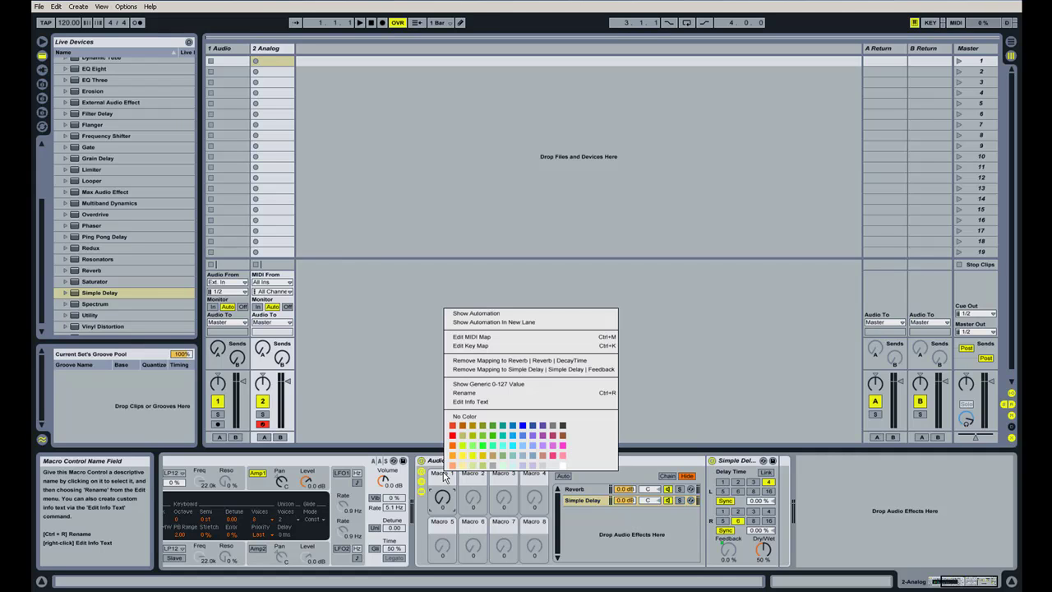
click(486, 394)
text(De)
text(cay an)
text(d Feedback)
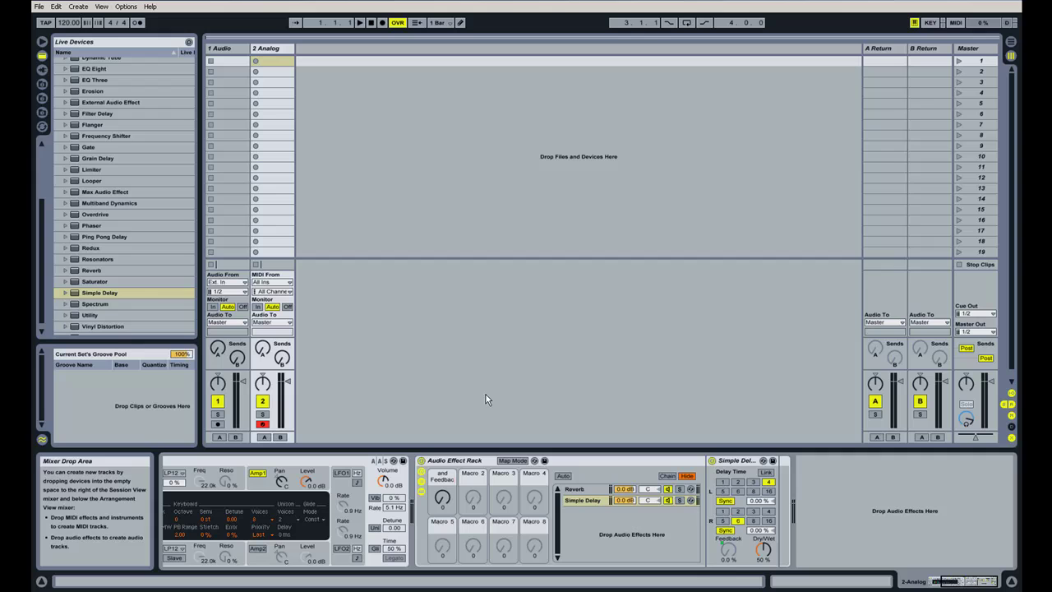
key(Return)
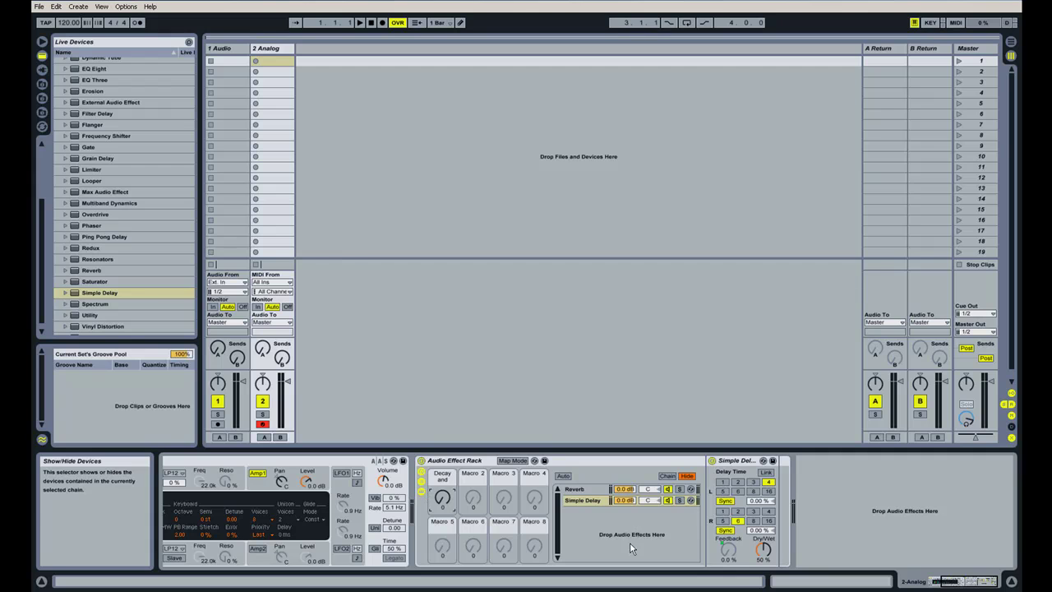
Hide the rack's Simple Delay device and chain list so only its eight macros show beside Analog
click(948, 583)
drag(949, 585, 948, 584)
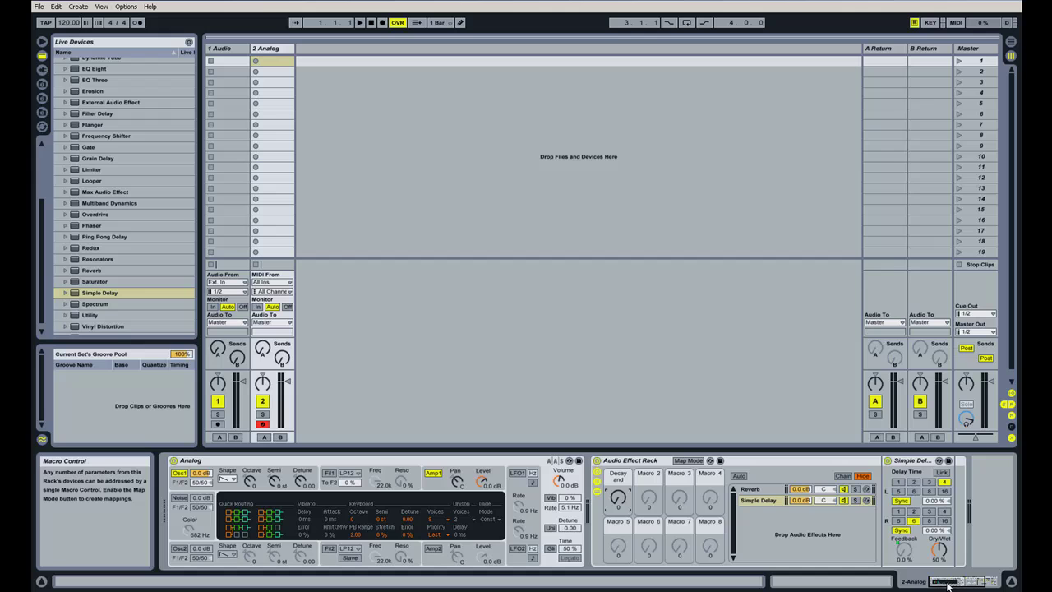
click(599, 493)
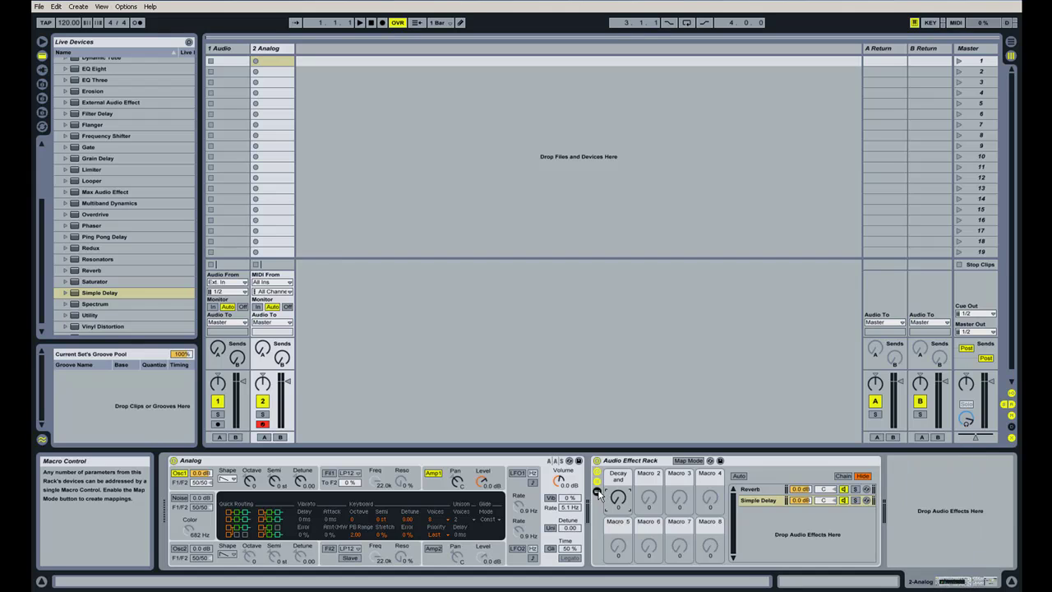
click(598, 485)
click(599, 485)
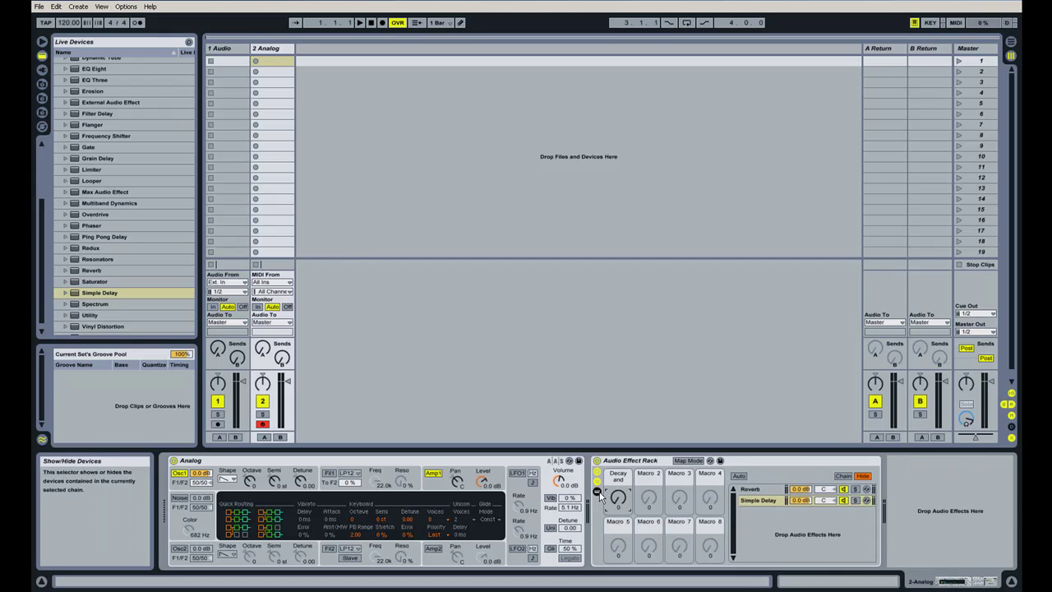
click(598, 486)
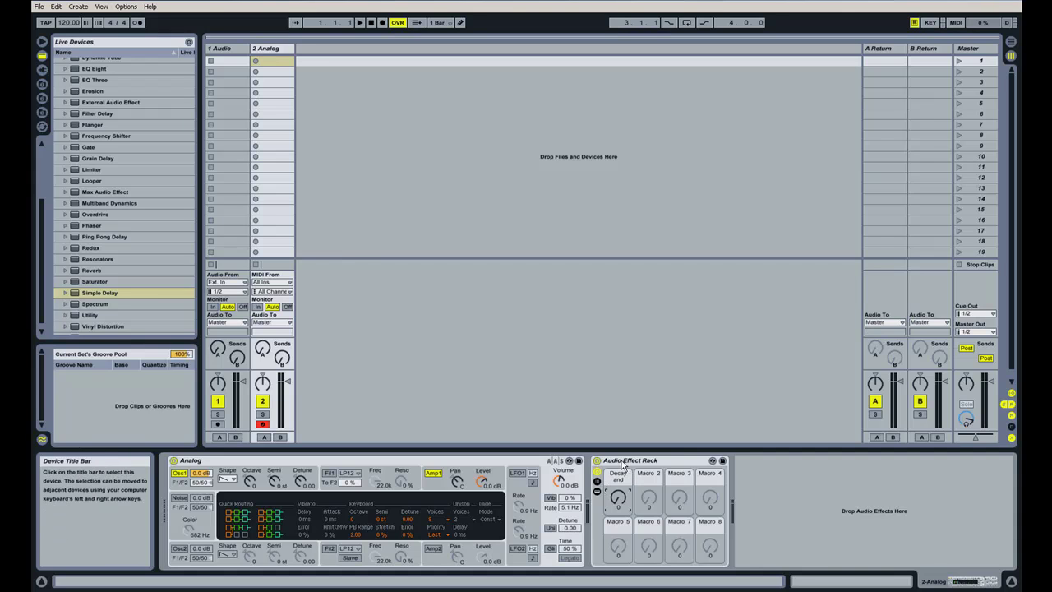
click(505, 467)
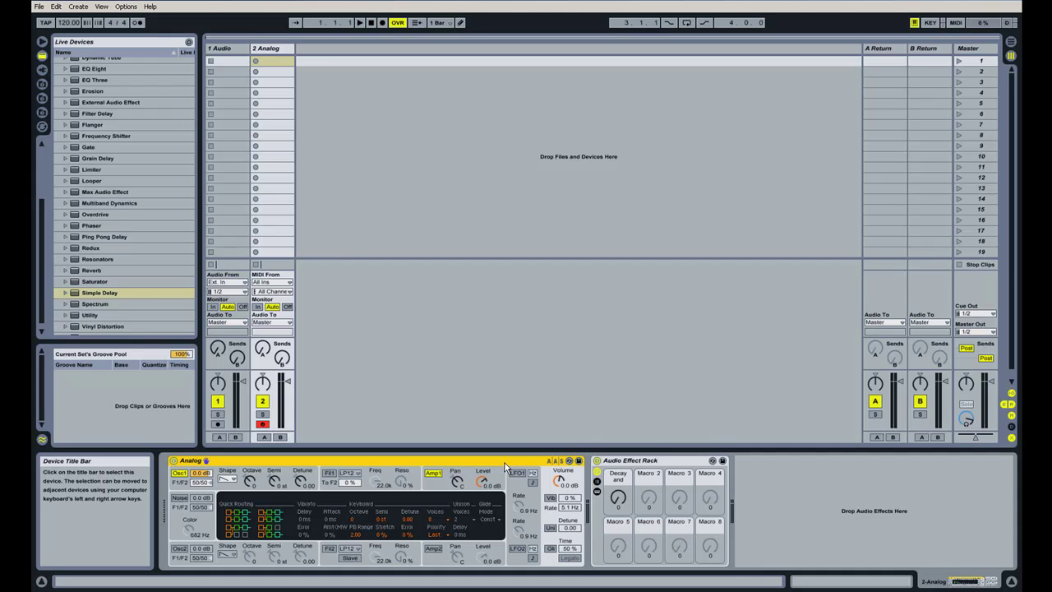
Delete the Analog instrument from track 2 and collapse the Audio Effect Rack to just its title
key(Delete)
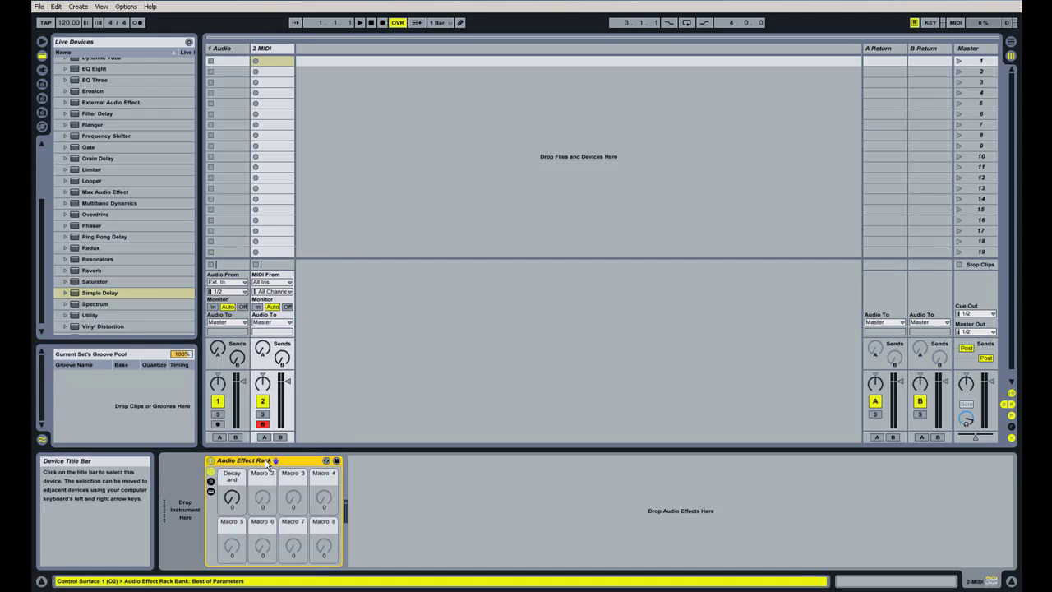
click(211, 492)
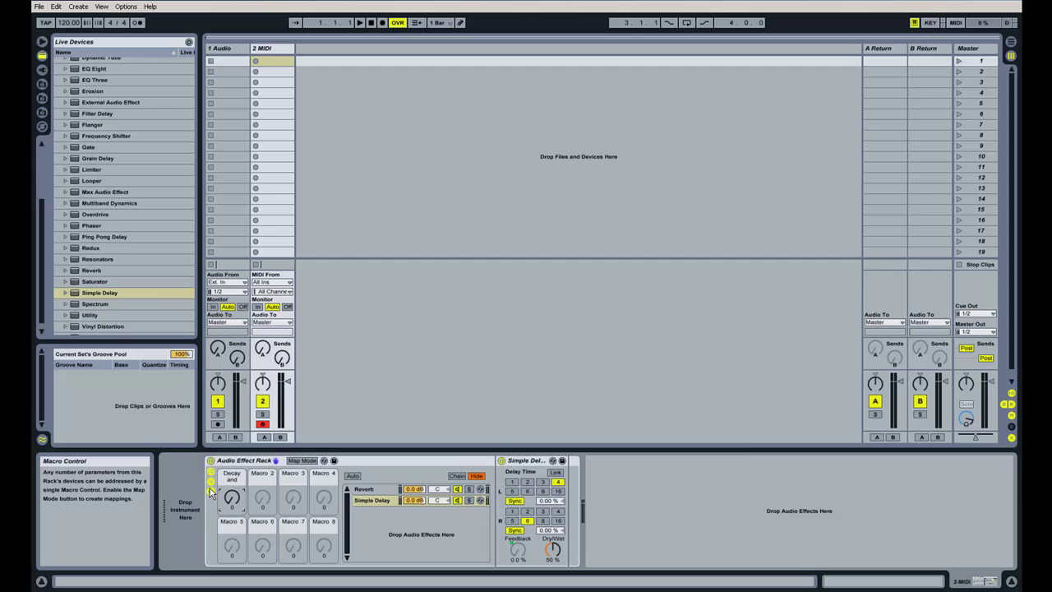
click(210, 491)
click(210, 482)
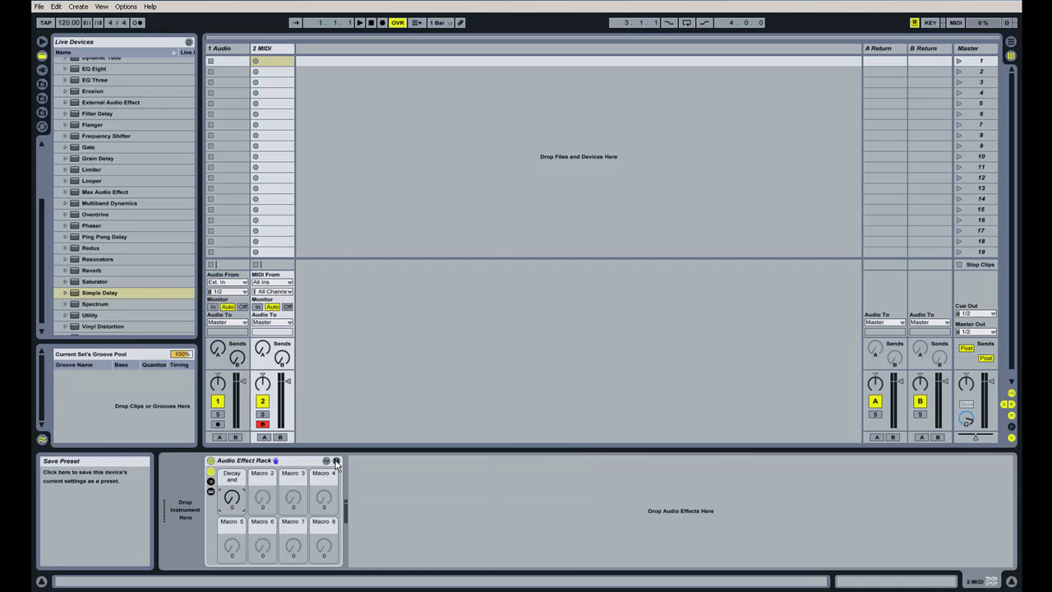
click(210, 482)
click(210, 492)
click(210, 492)
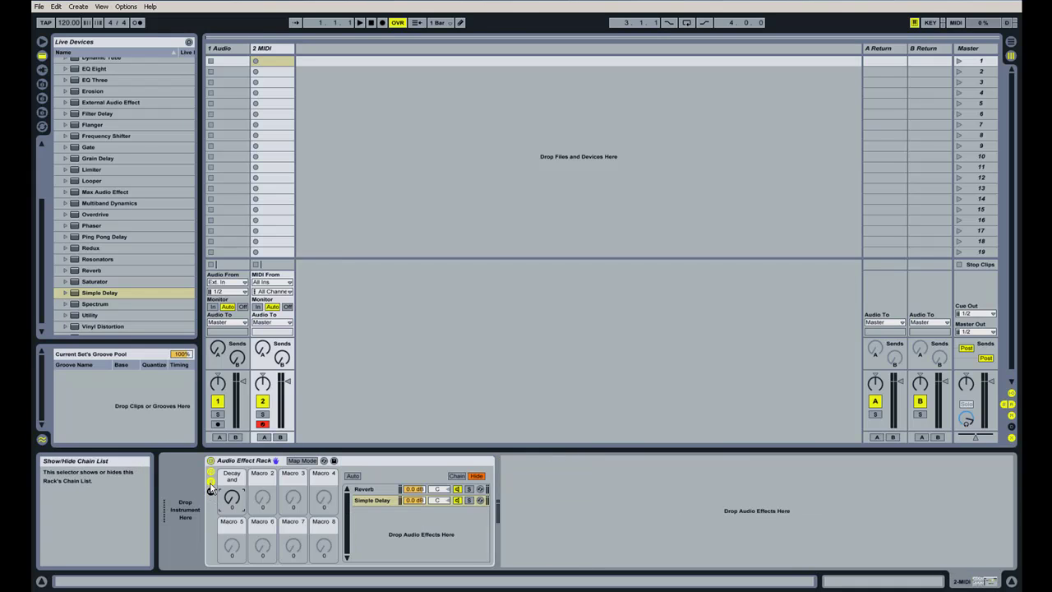
click(211, 483)
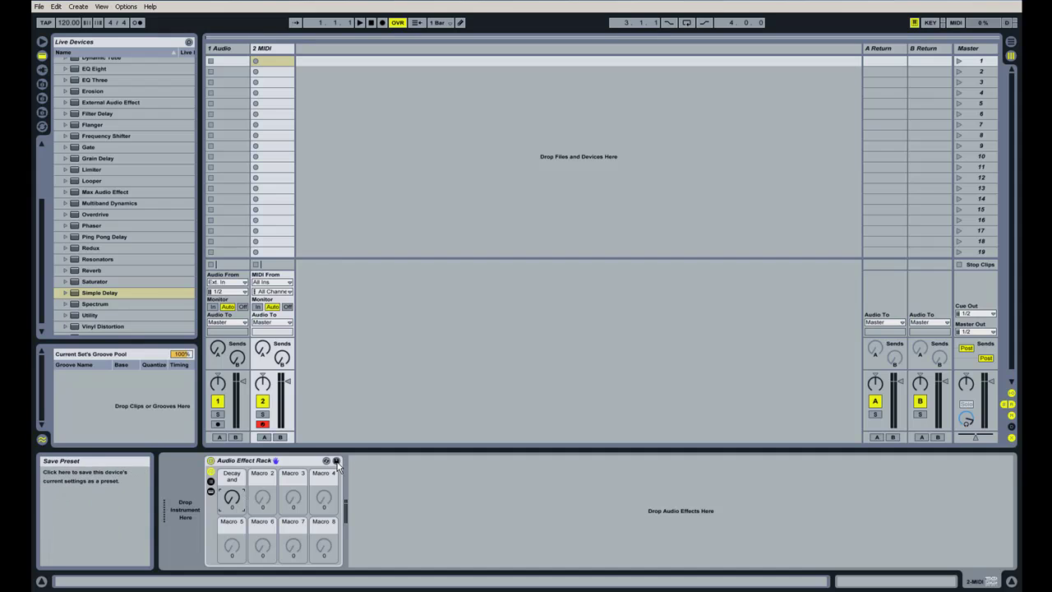
click(210, 473)
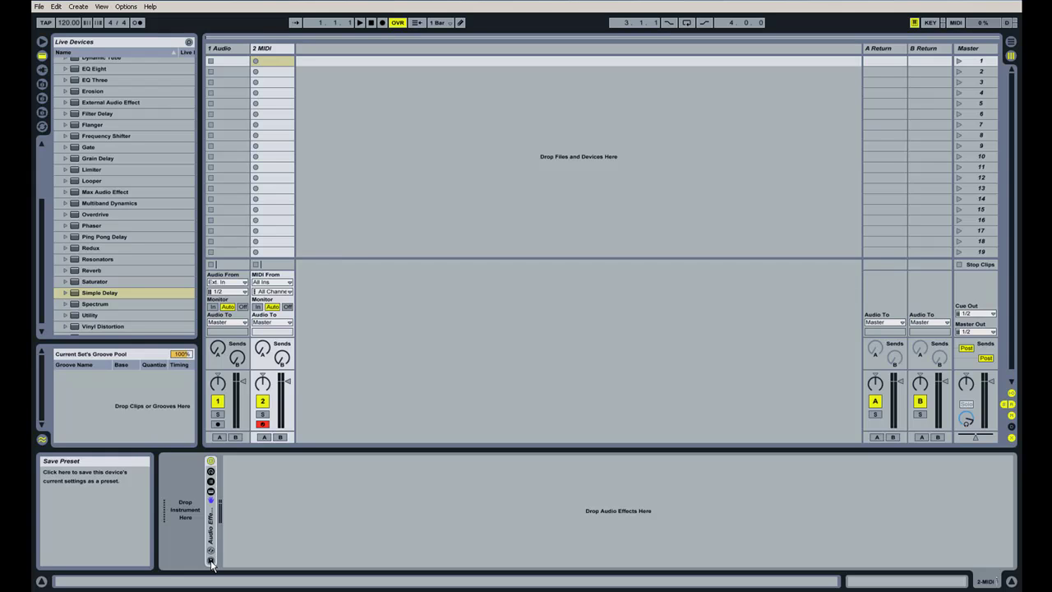
Save the rack as a preset named 'Reverb and Delay'
click(211, 564)
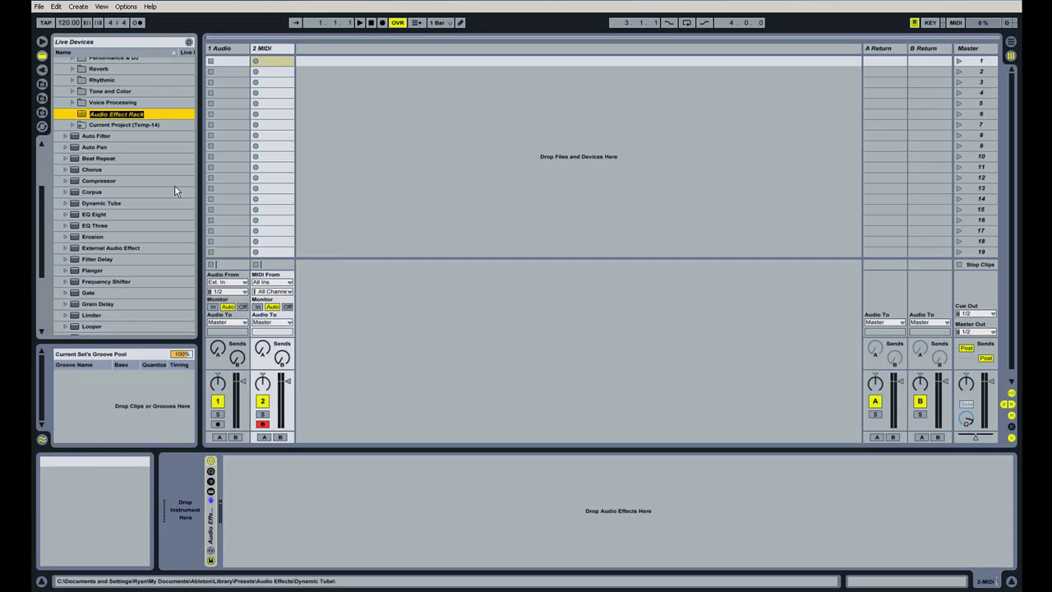
scroll(158, 178, up, 1)
scroll(158, 175, up, 3)
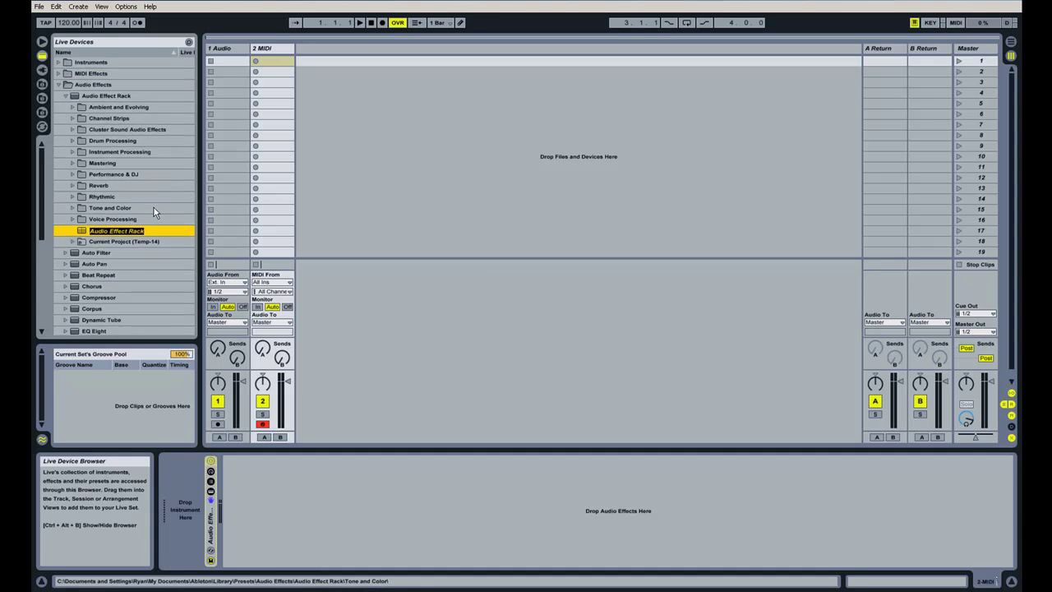
text(Reverb and Delay)
key(Return)
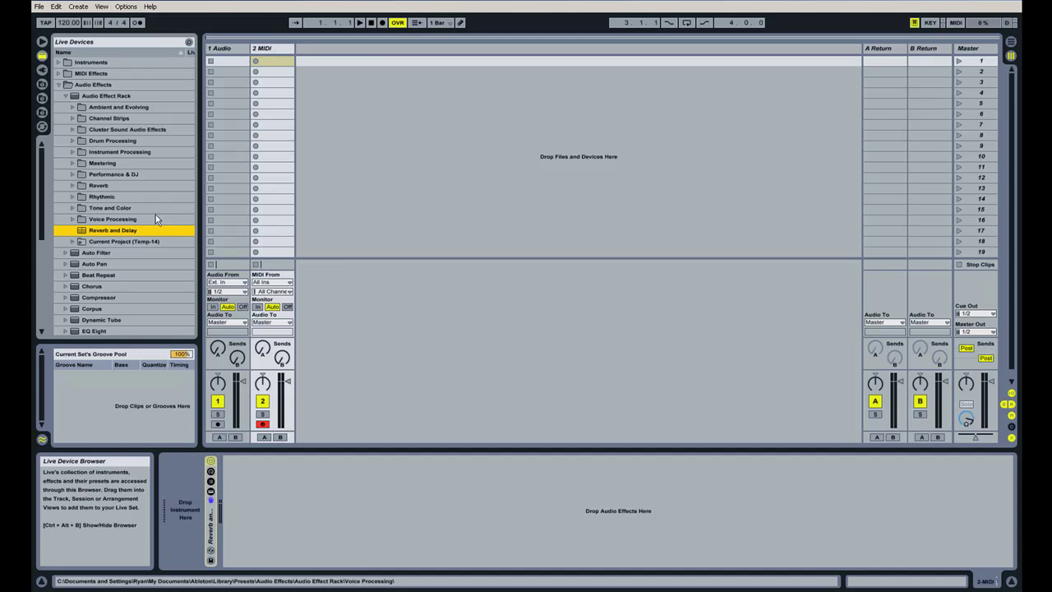
Create a 'My Effect Chains' folder under Audio Effect Rack and move the preset into it
right_click(114, 97)
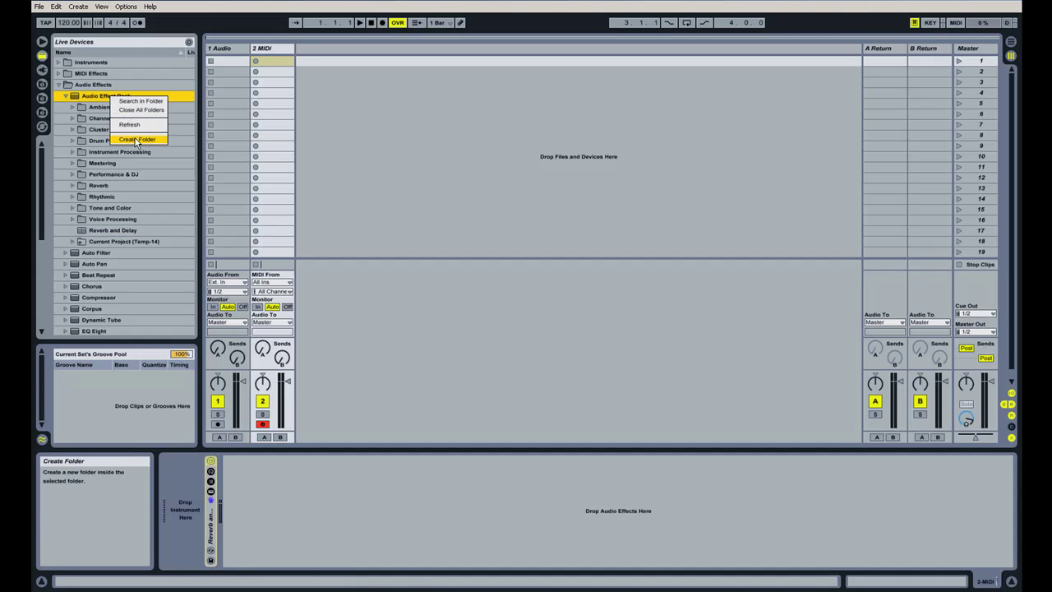
click(100, 99)
right_click(100, 97)
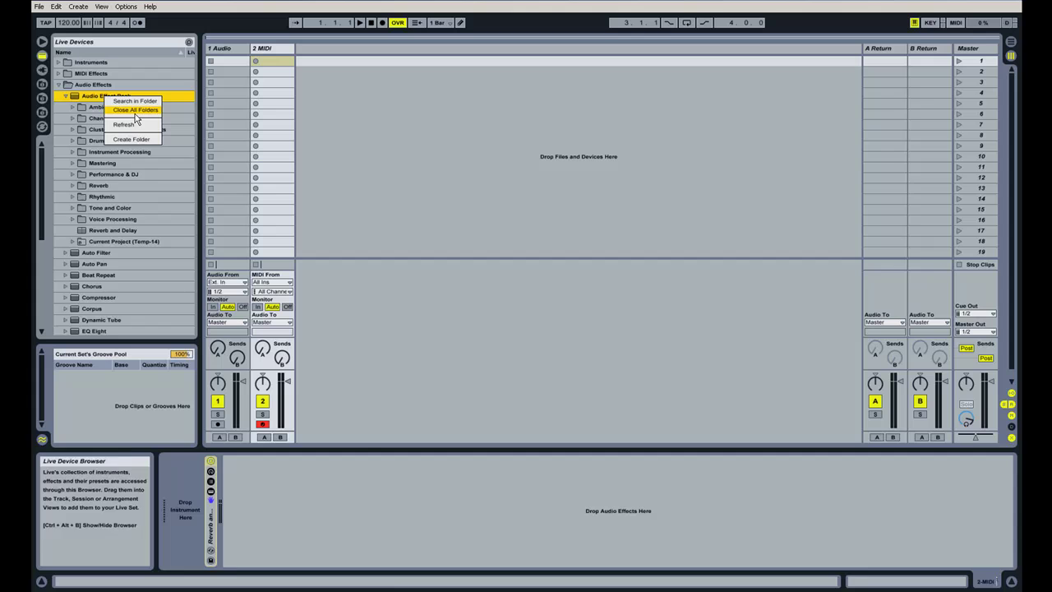
click(135, 141)
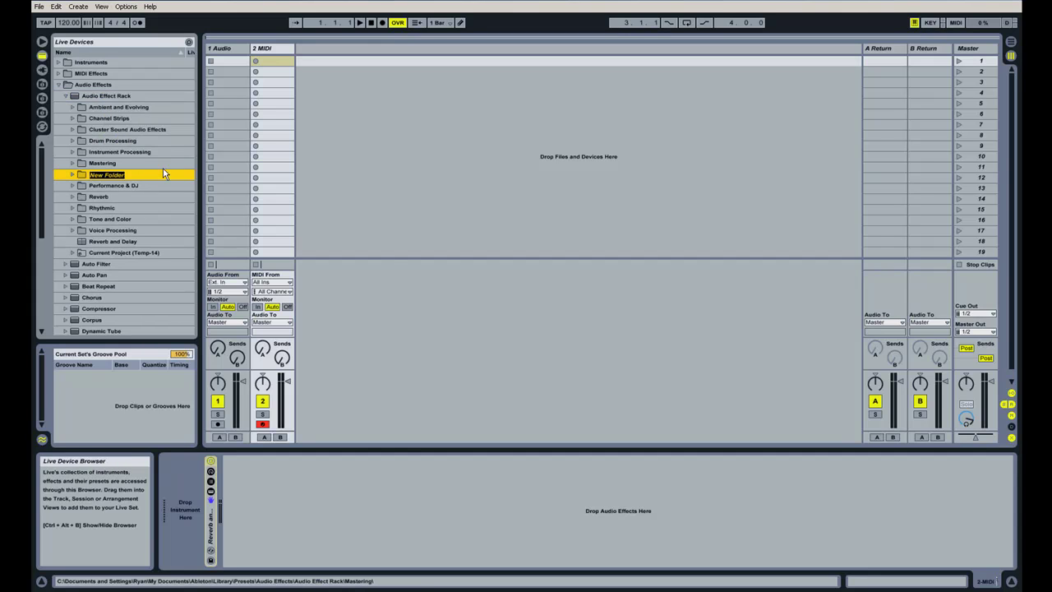
text(M)
key(Return)
drag(115, 245, 113, 175)
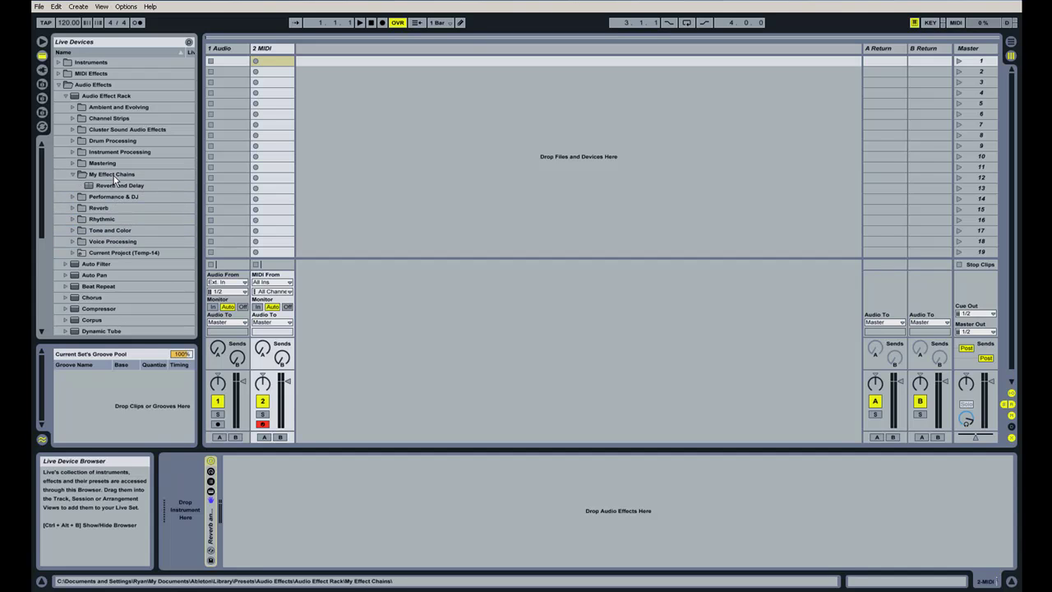
click(71, 174)
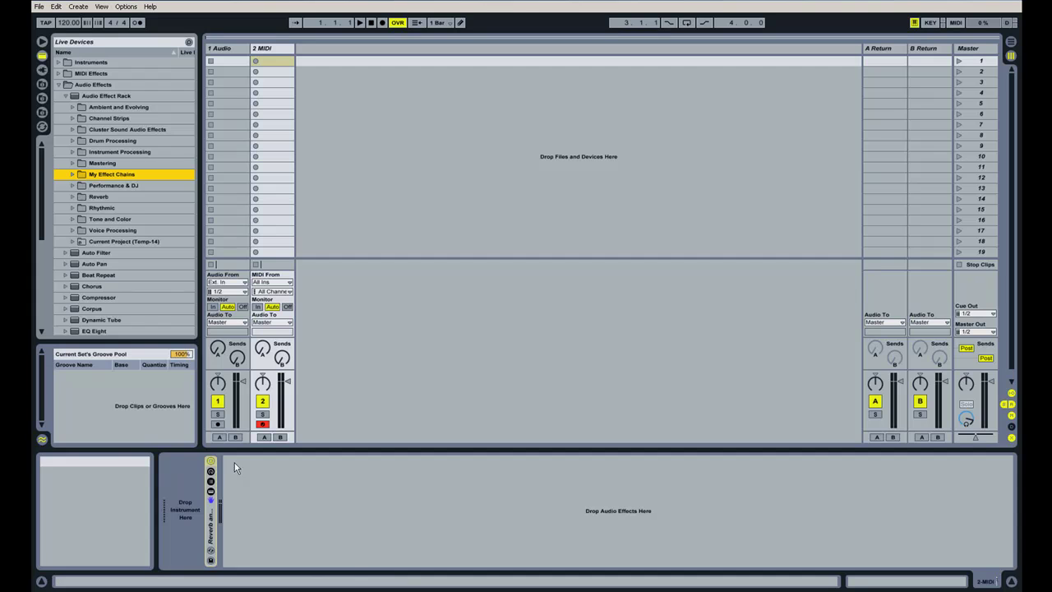
Expand the rack's chain list and the My Effect Chains folder to show the preset
click(211, 490)
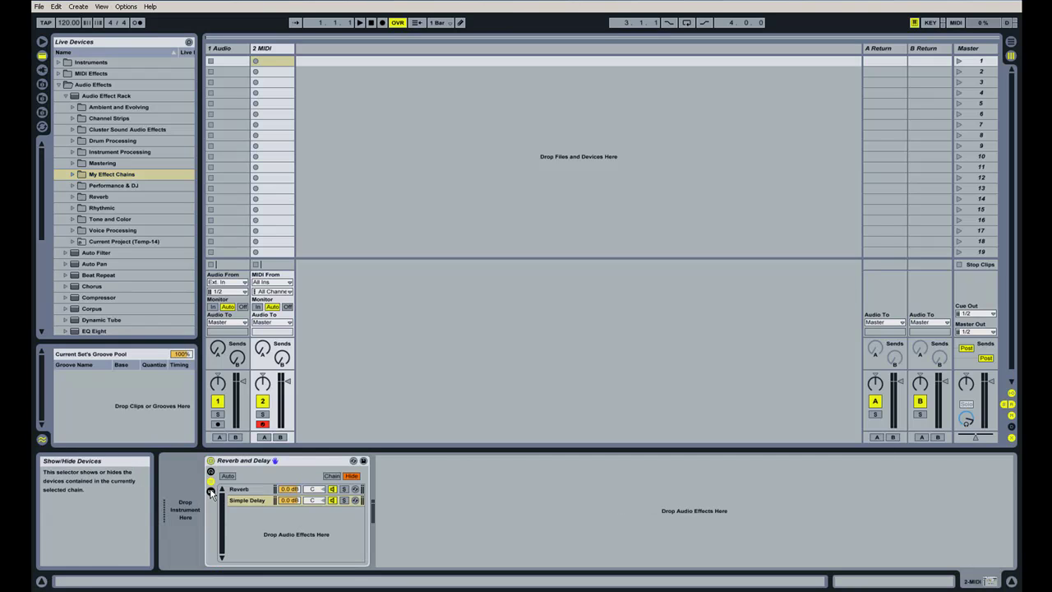
click(211, 492)
click(212, 491)
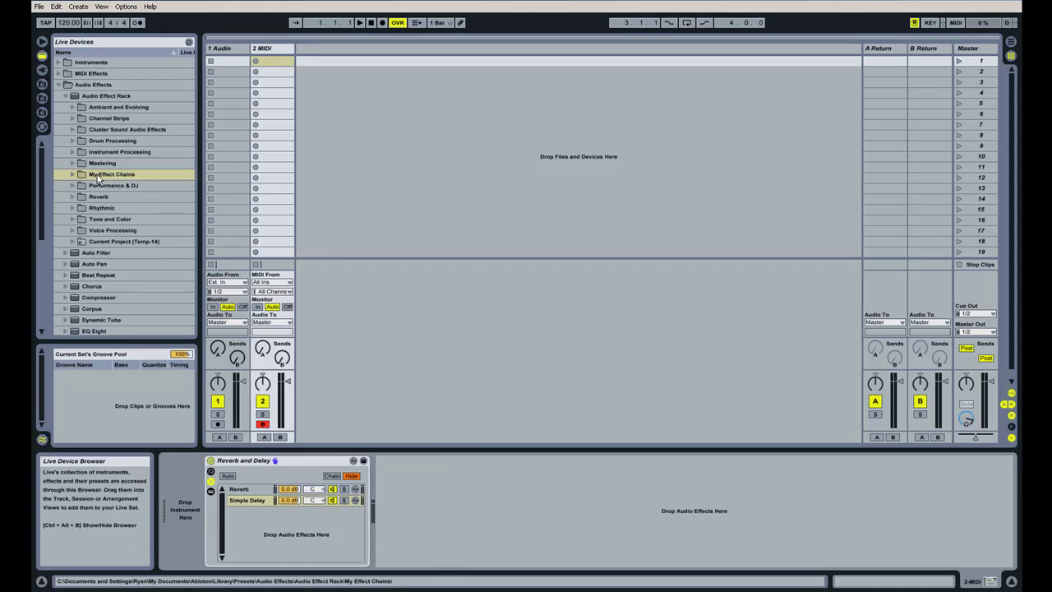
click(73, 175)
Delete the 2 MIDI track and show the VEH2 Housebeats loops in the file browser
click(276, 51)
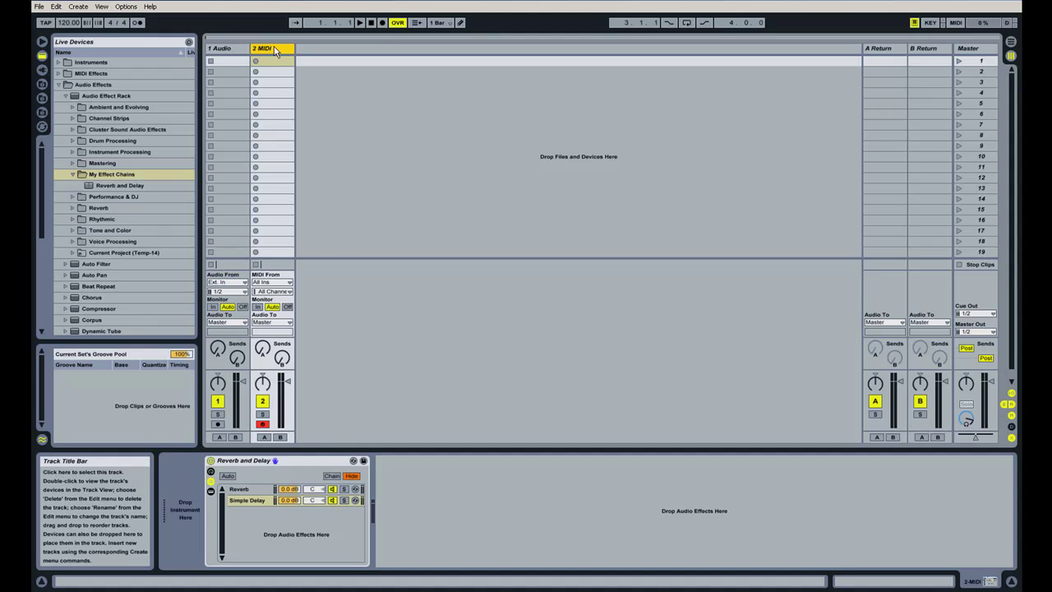
key(Delete)
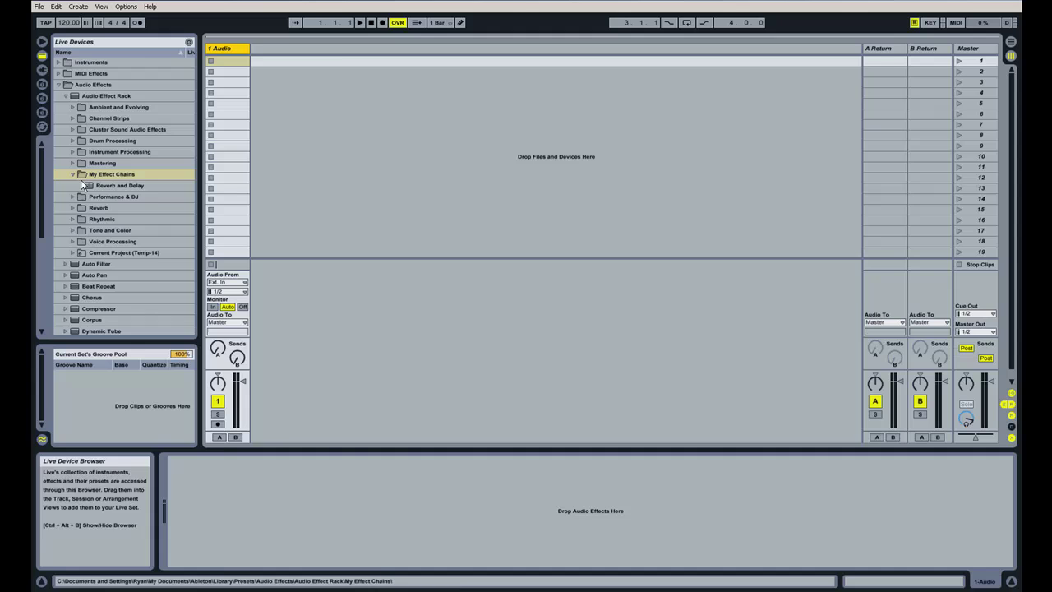
click(41, 111)
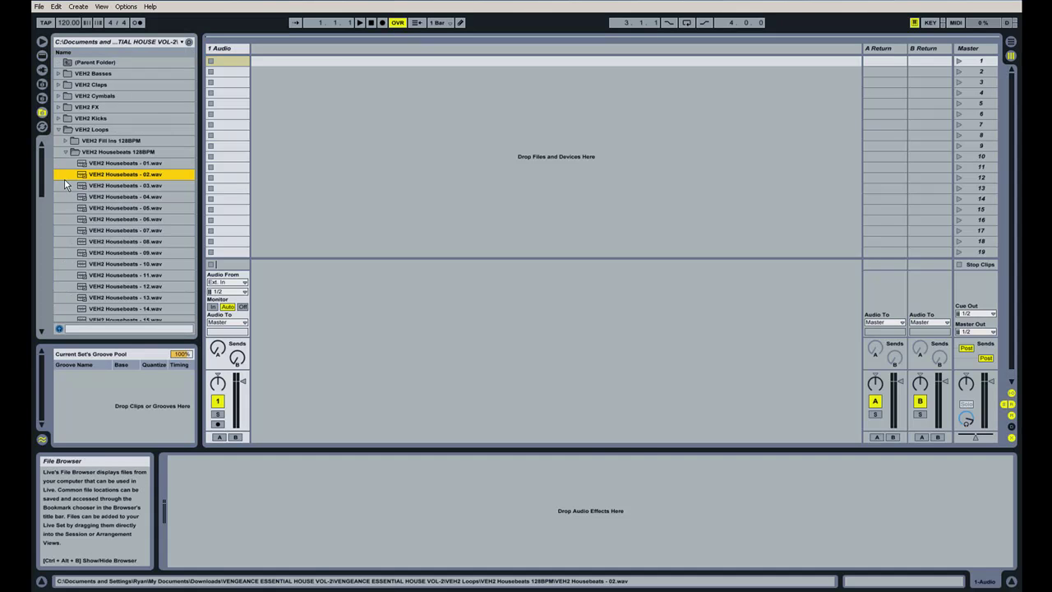
Put VEH2 Housebeats - 02.wav in 1 Audio's first clip slot, audition it, then return to Live's built-in devices
drag(110, 174, 230, 66)
click(210, 61)
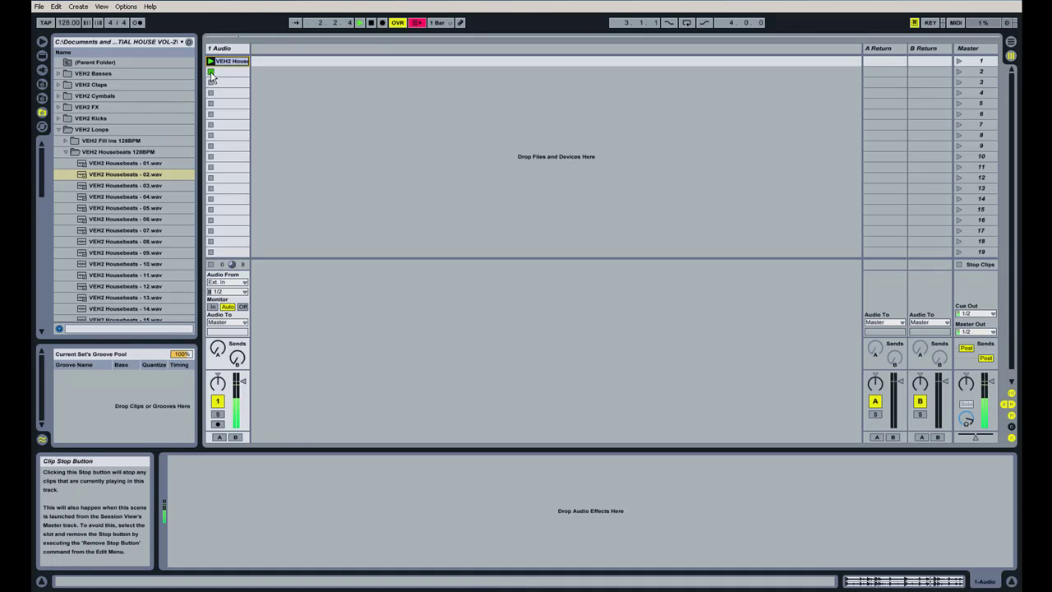
click(211, 73)
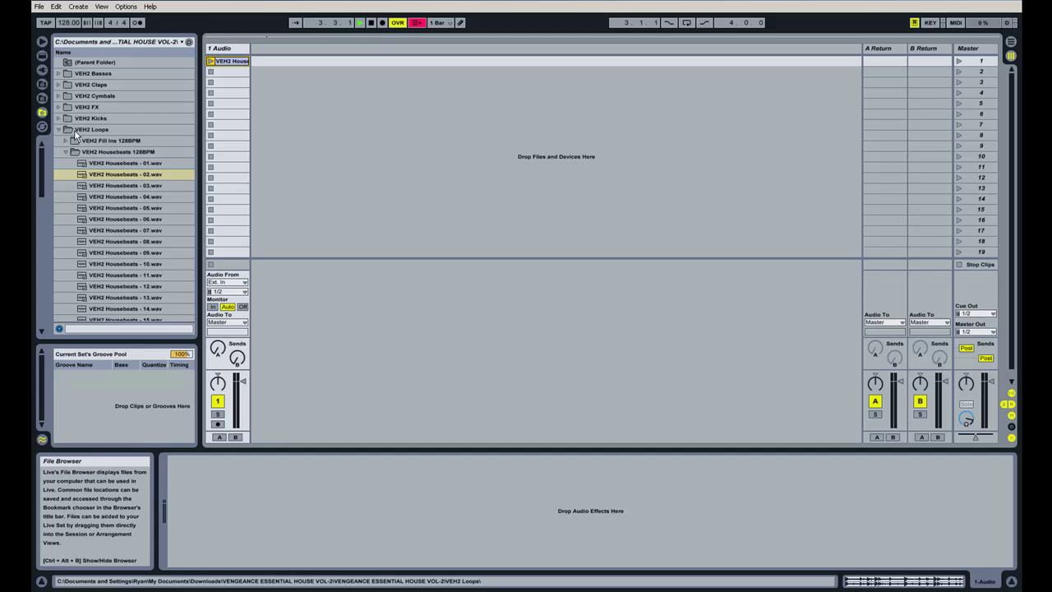
click(43, 71)
click(42, 56)
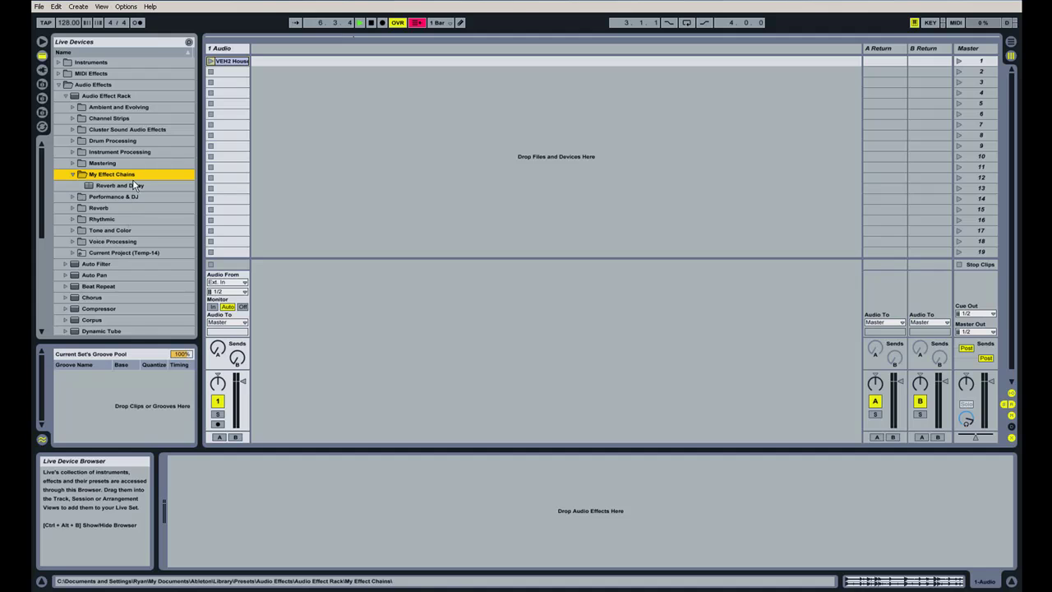
Load the Reverb and Delay rack onto 1 Audio and sweep its Decay macro during playback, then stop
drag(111, 184, 220, 57)
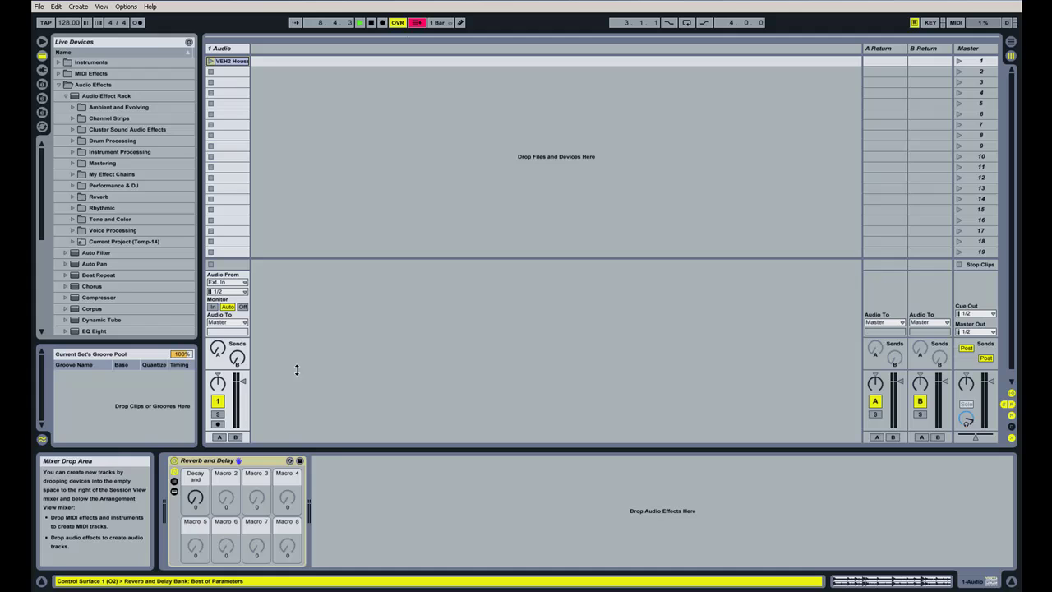
click(211, 63)
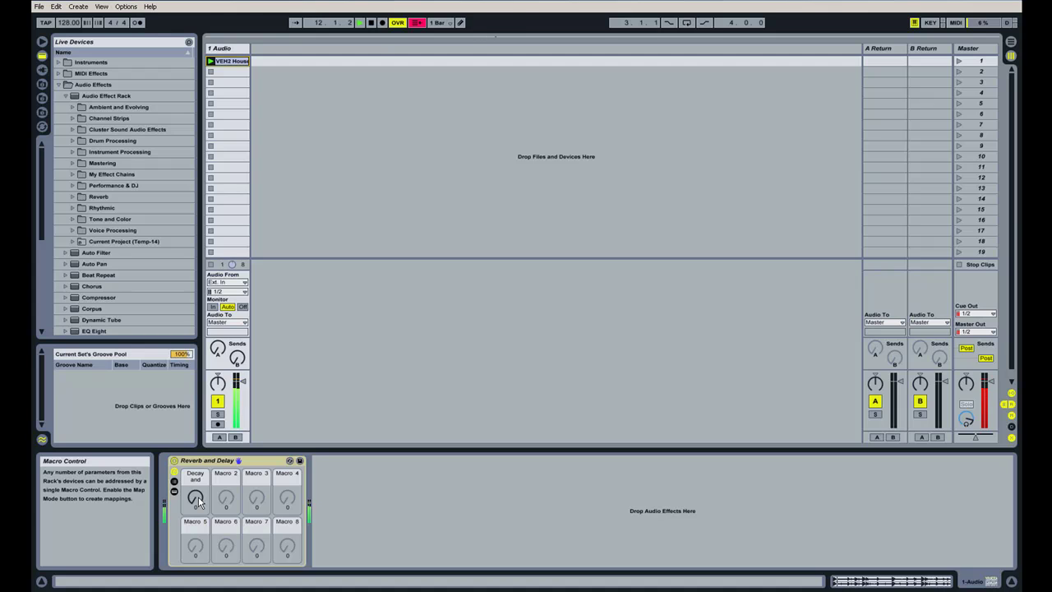
drag(198, 502, 198, 450)
drag(195, 498, 196, 539)
click(371, 23)
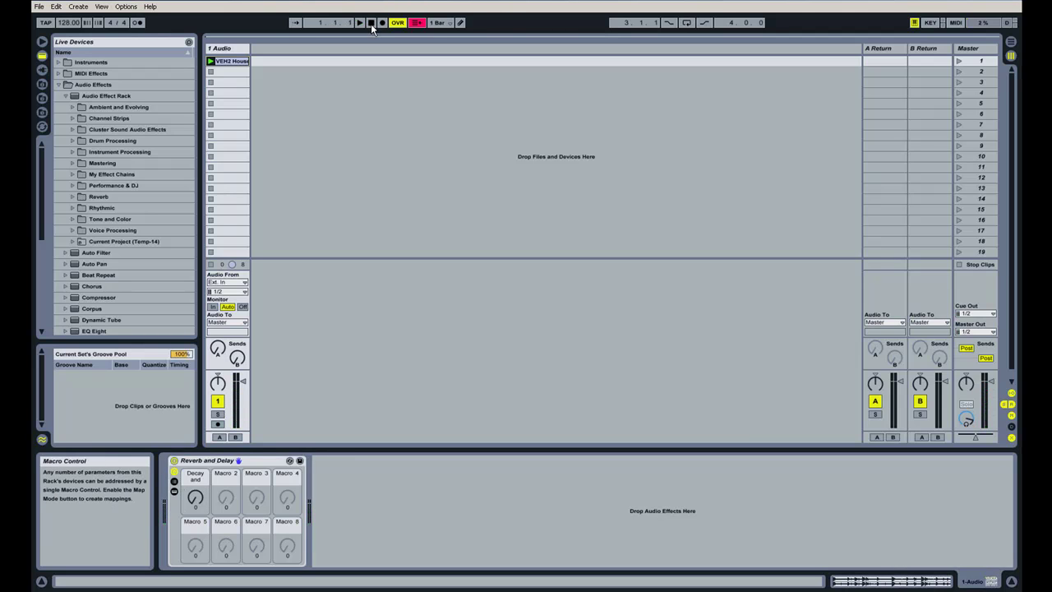